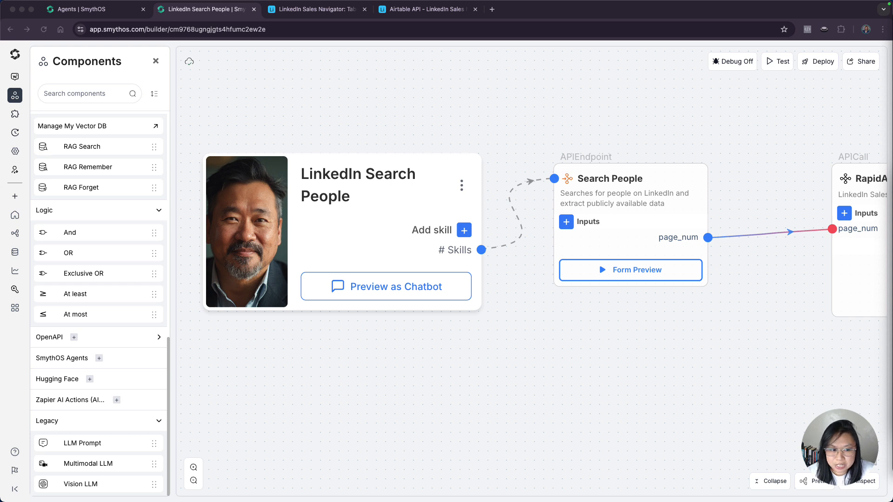
Examine the workflow from the LinkedIn Search People agent card through the Search People endpoint to the RapidAPI call and code component
click(626, 344)
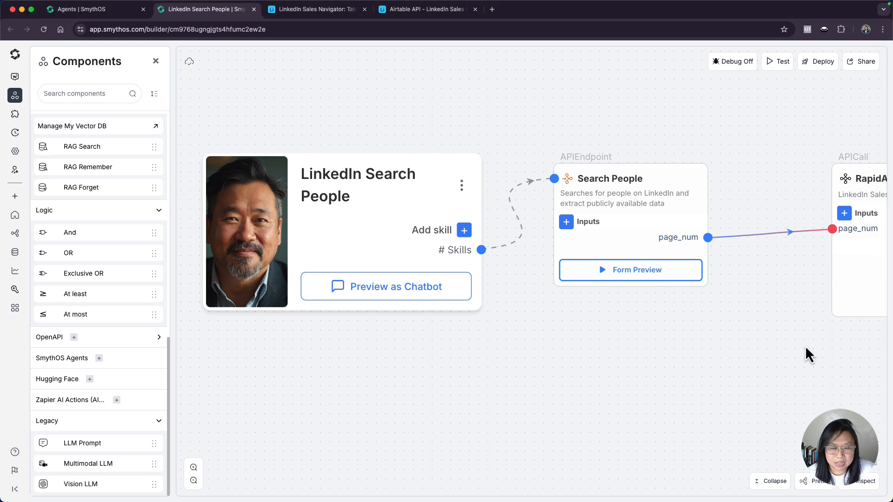
drag(802, 347, 623, 341)
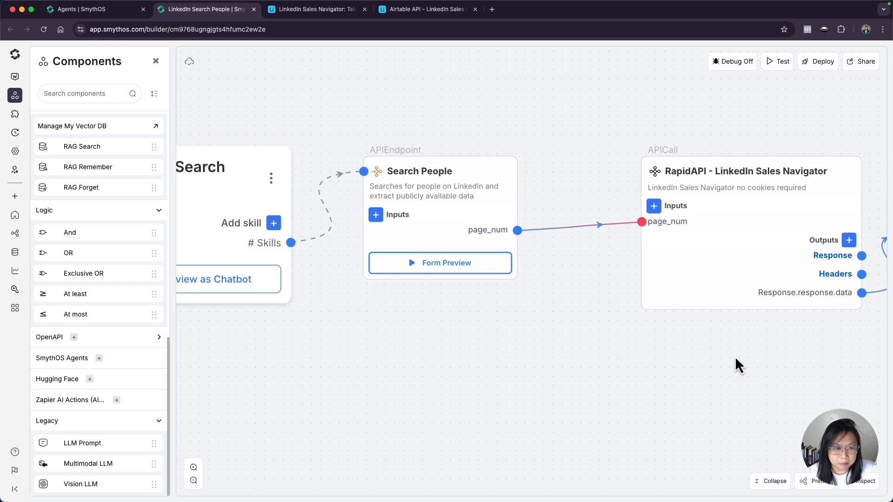
drag(736, 357, 642, 357)
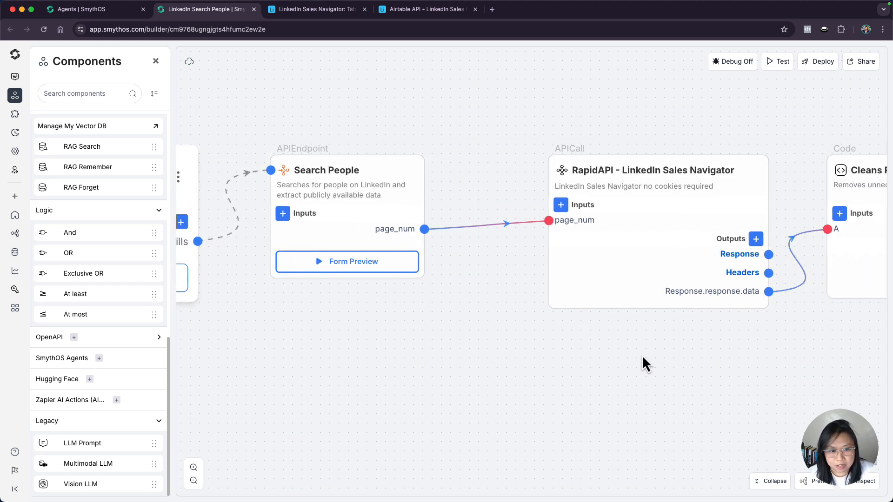
drag(655, 355, 595, 355)
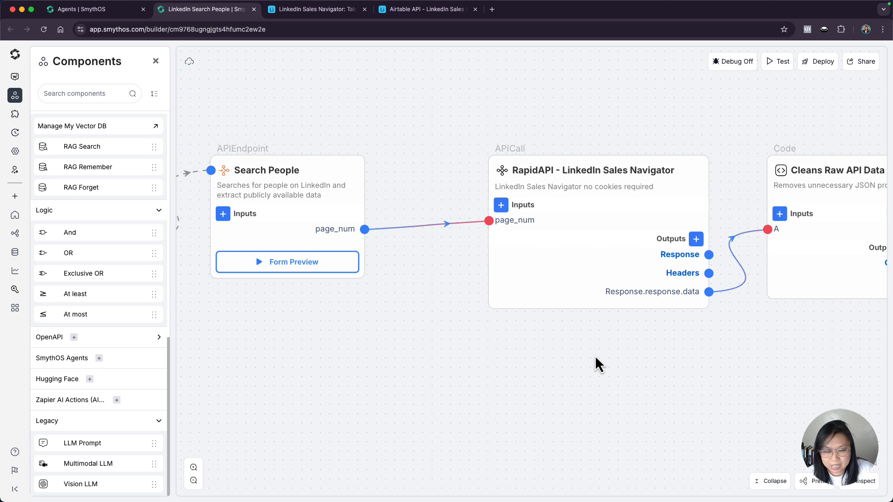
drag(648, 365, 582, 376)
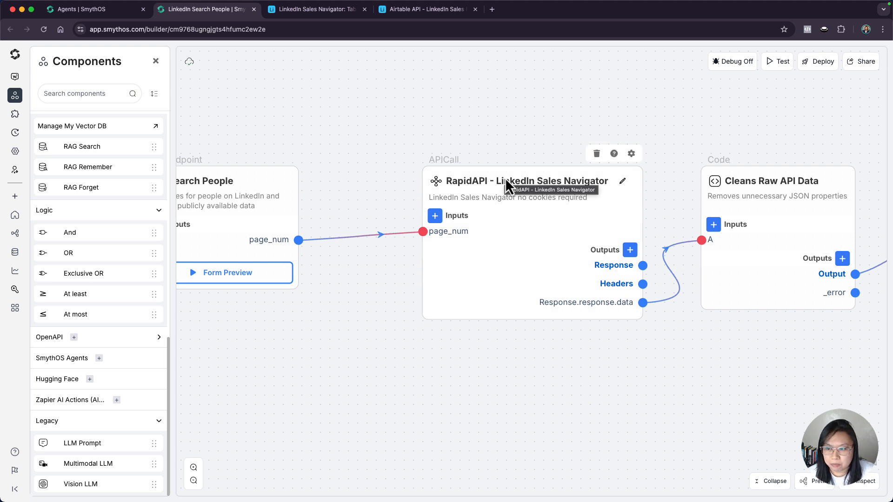
drag(558, 113, 458, 124)
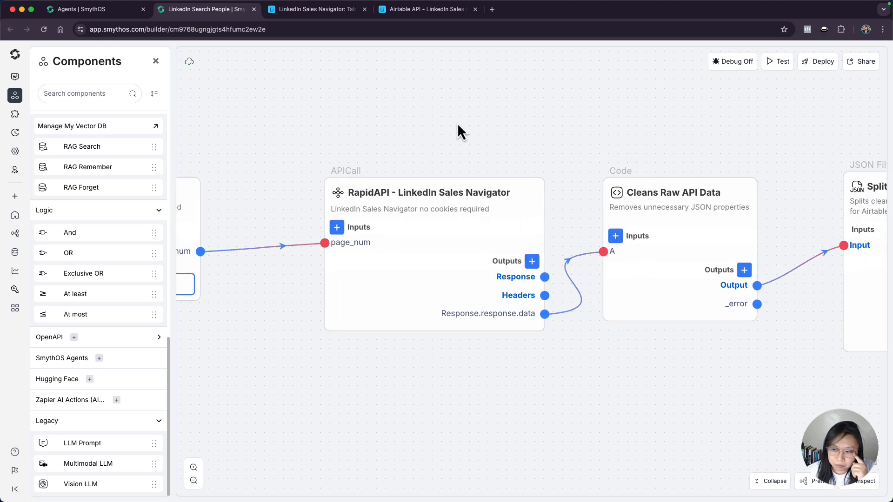
drag(567, 124, 473, 124)
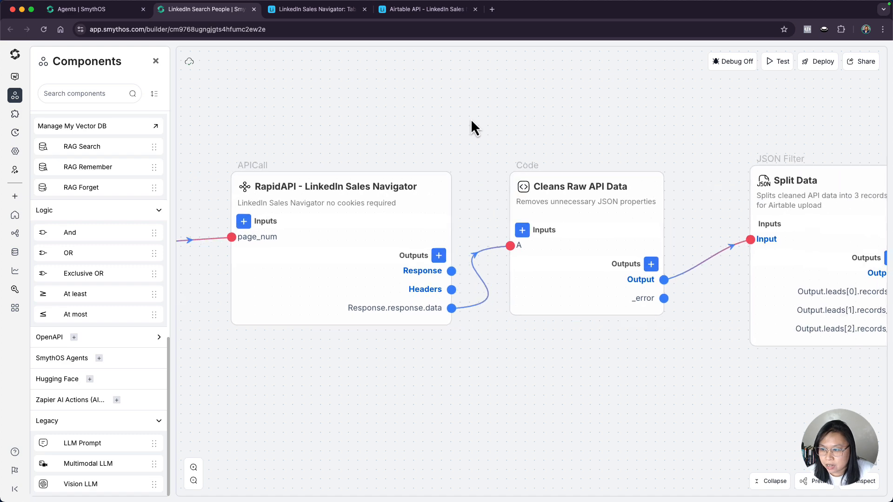
drag(654, 138, 567, 123)
Open the settings of the Cleans Raw API Data code component and close them again
mouse_move(555, 225)
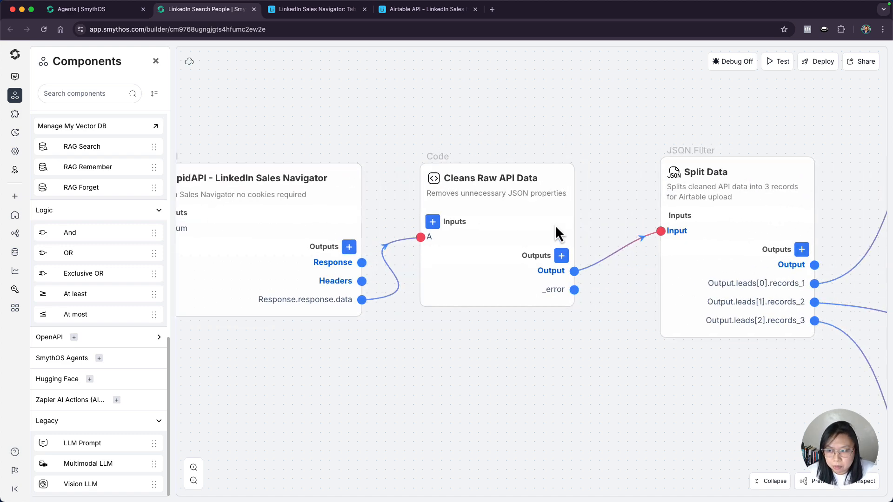
click(563, 151)
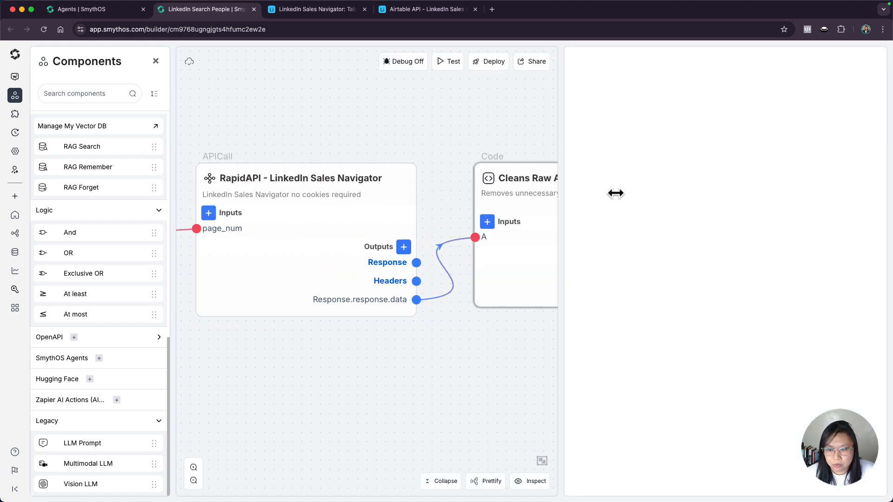
click(873, 65)
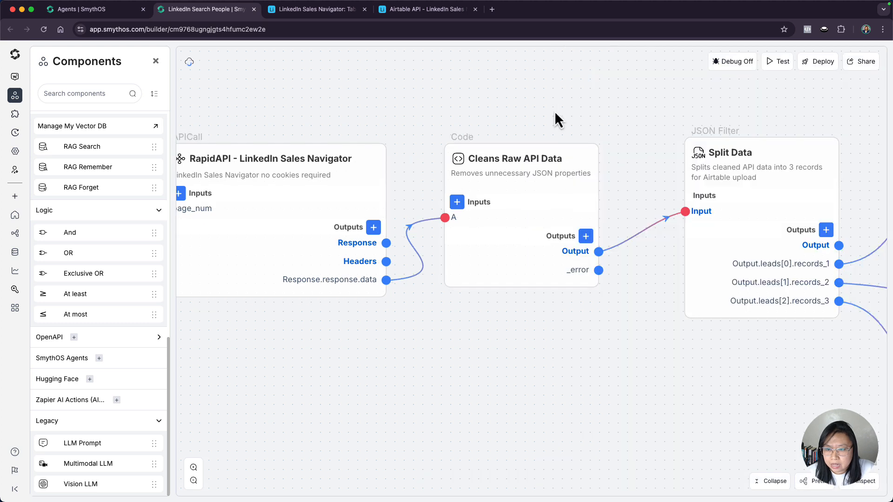
Examine how the cleaned data flows through the Split Data filter into the Airtable Create Records components
drag(555, 110, 406, 130)
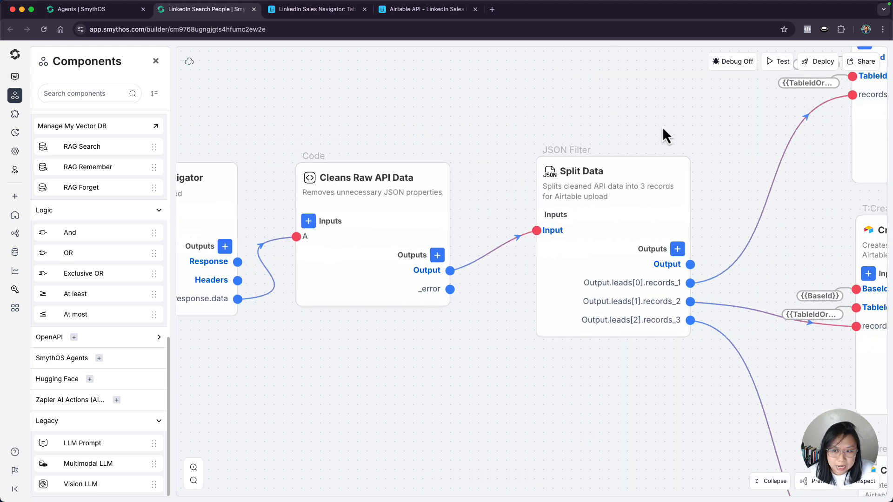
drag(662, 130, 470, 120)
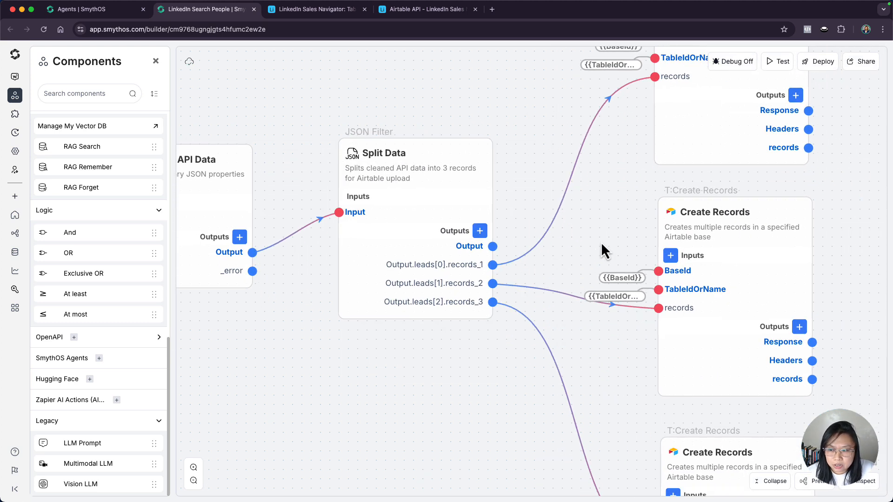
scroll(602, 251, left, 5)
scroll(340, 149, left, 10)
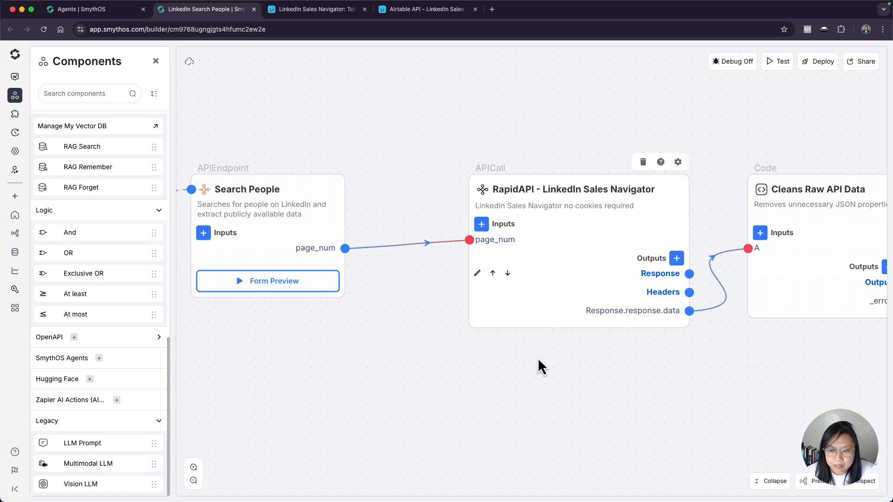
scroll(751, 355, right, 10)
scroll(497, 407, right, 10)
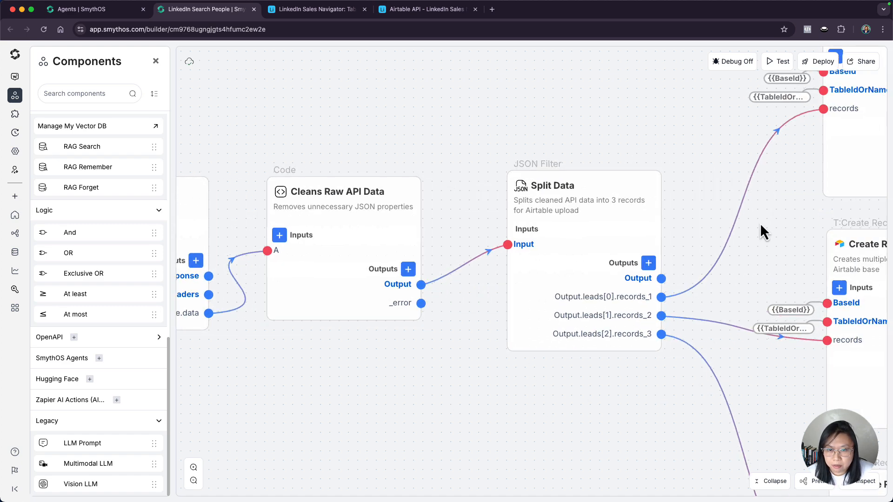
scroll(760, 222, right, 10)
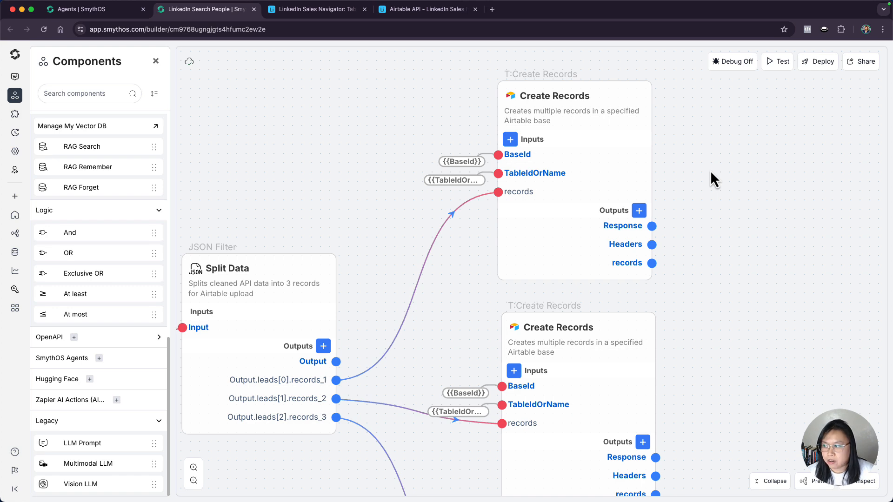
Check the agent's global variables, and search the integrations for "airtable"
click(15, 154)
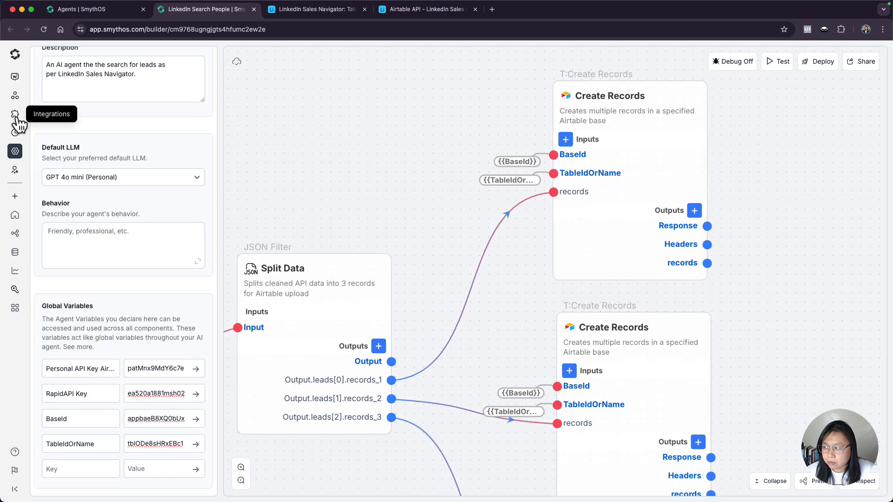
click(15, 114)
click(93, 93)
text(airtable)
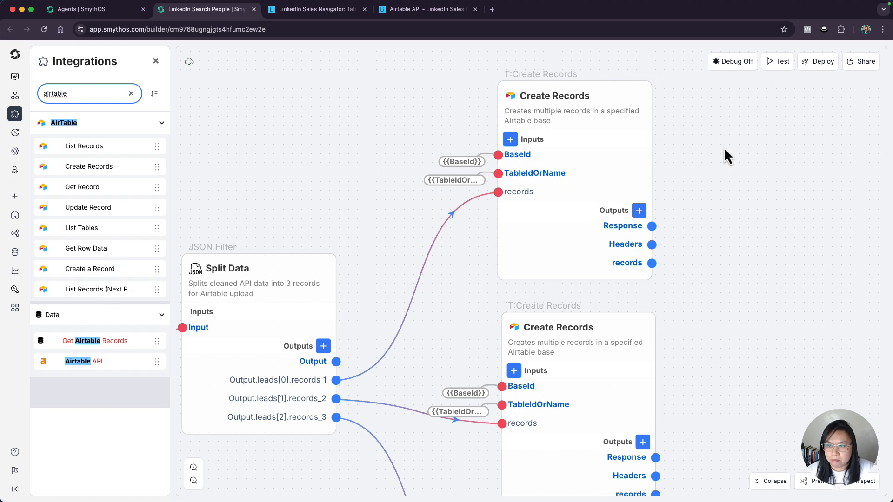
Review the body and access token settings of the Create Records component fed by records_1, and close them
scroll(712, 146, right, 3)
click(588, 67)
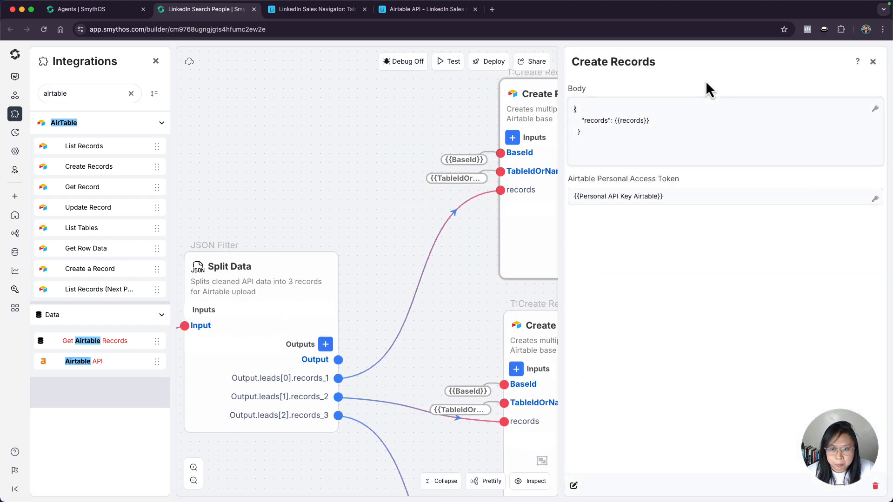
click(873, 61)
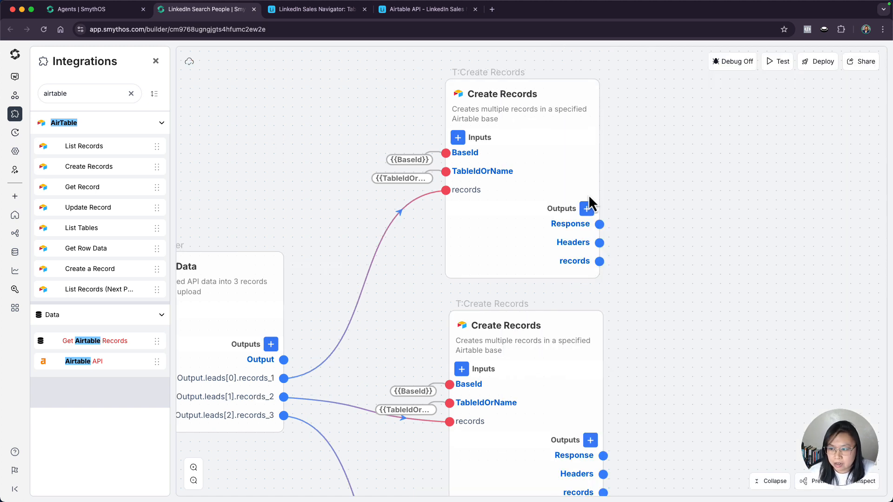
Examine how the three Split Data outputs connect to the separate Create Records components, and trace the flow back towards the start
drag(318, 224, 348, 224)
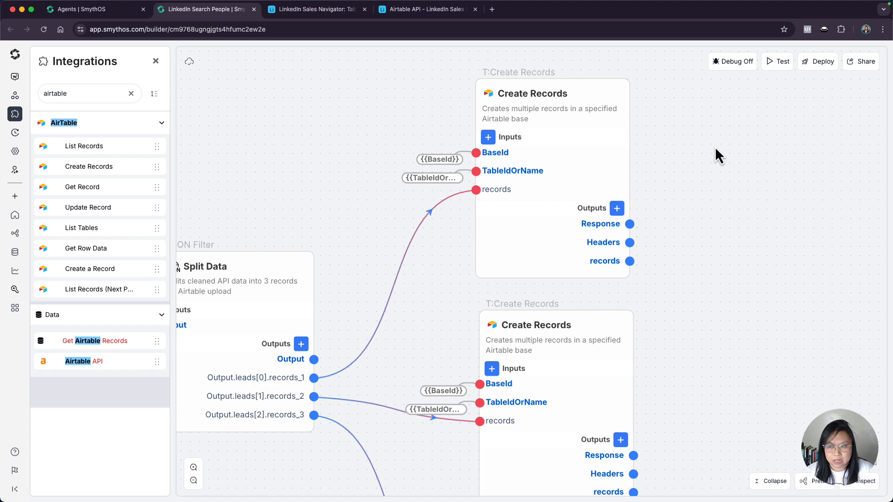
drag(663, 138, 745, 121)
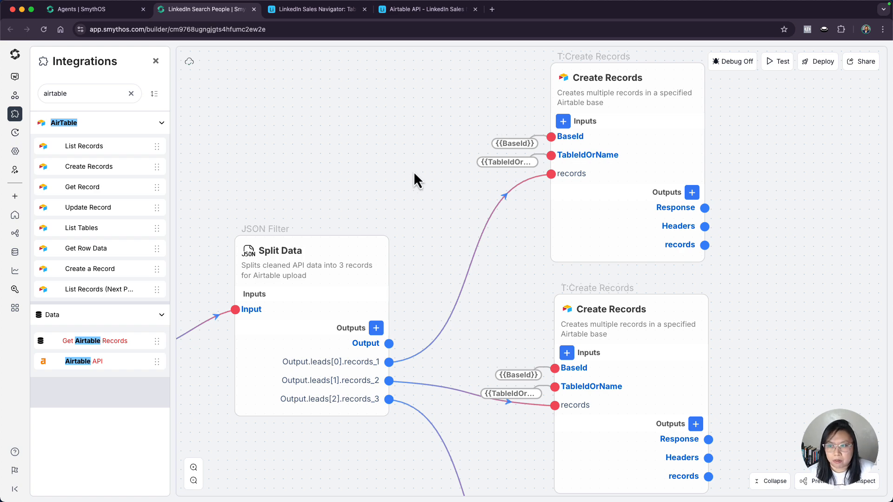
scroll(415, 180, right, 2)
scroll(414, 179, down, 1)
scroll(401, 160, down, 1)
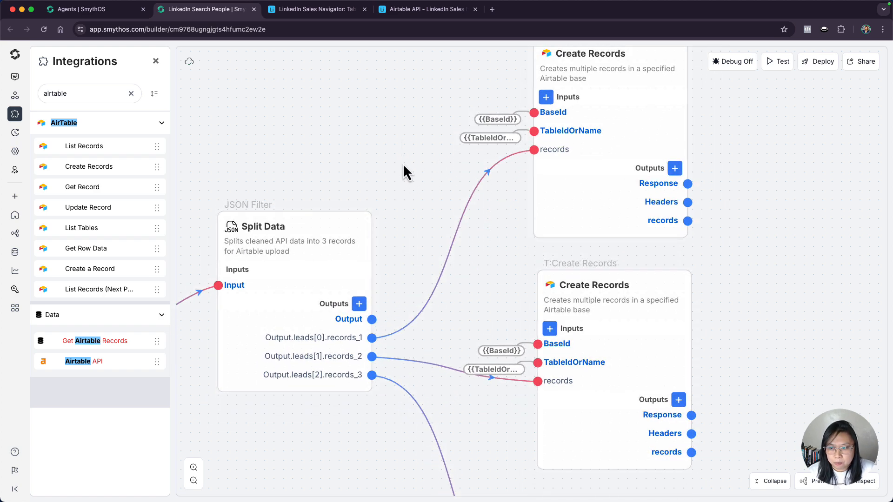
scroll(403, 165, up, 1)
drag(756, 307, 739, 275)
scroll(740, 278, down, 5)
scroll(740, 278, right, 2)
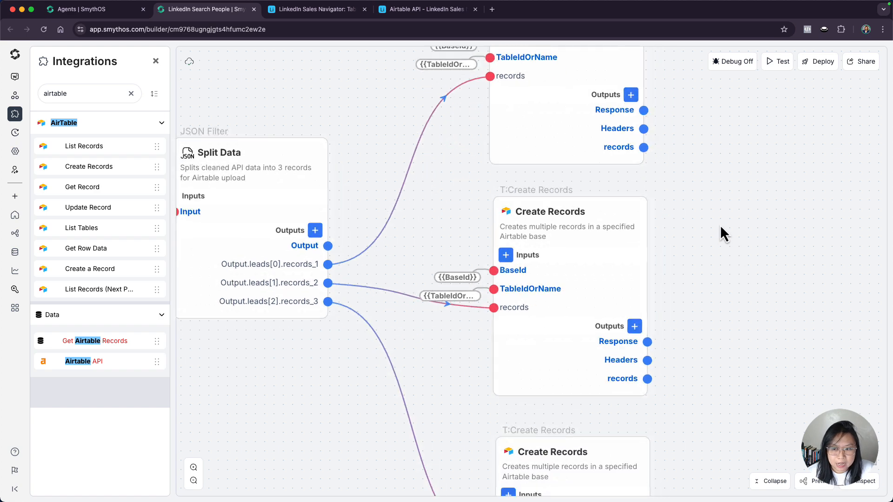
scroll(724, 326, down, 4)
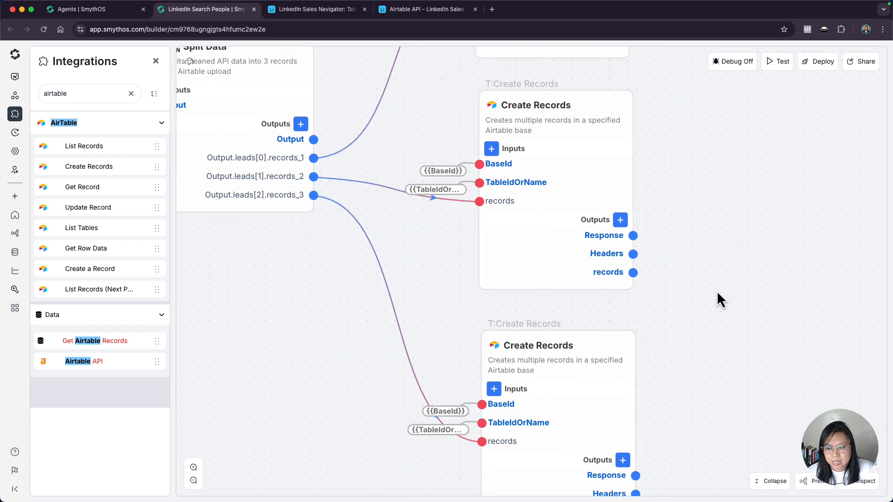
scroll(685, 272, up, 10)
scroll(686, 272, left, 8)
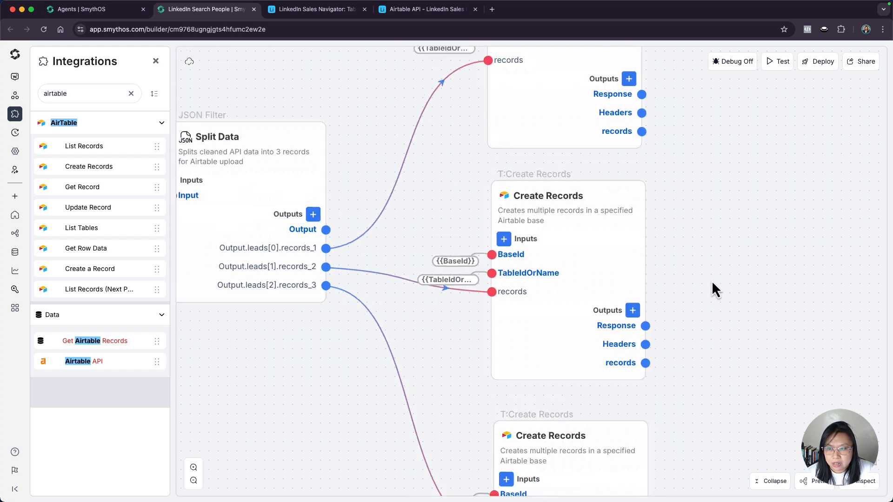
scroll(405, 142, left, 15)
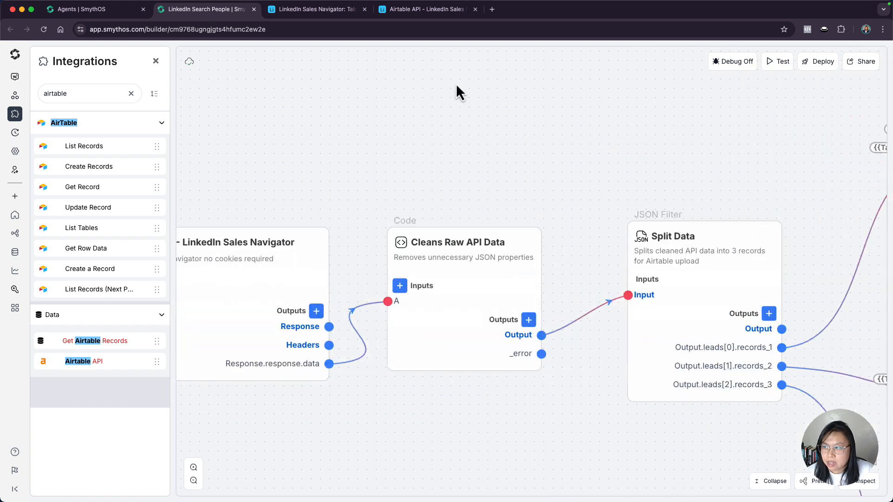
Switch to the LinkedIn Sales Navigator base in Airtable, review Table 1's columns through description, and return to the SmythOS builder
click(326, 10)
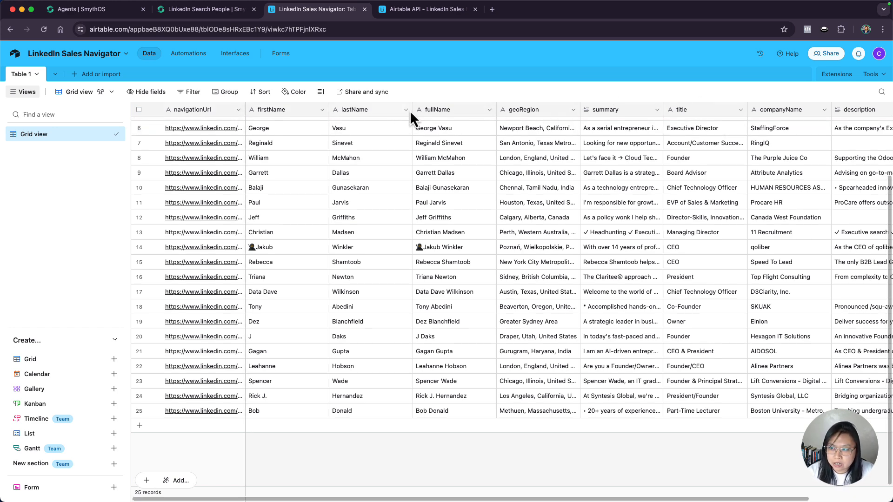
scroll(572, 127, right, 4)
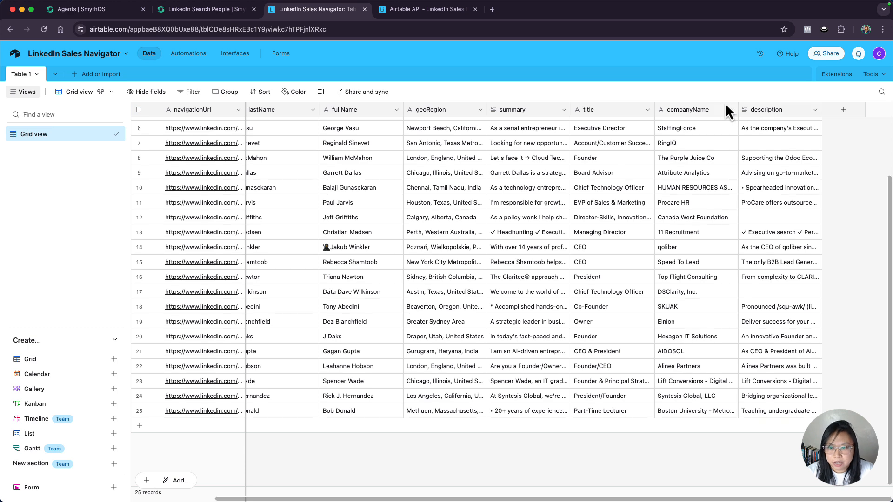
scroll(638, 109, left, 3)
key(ctrl+shift+Tab)
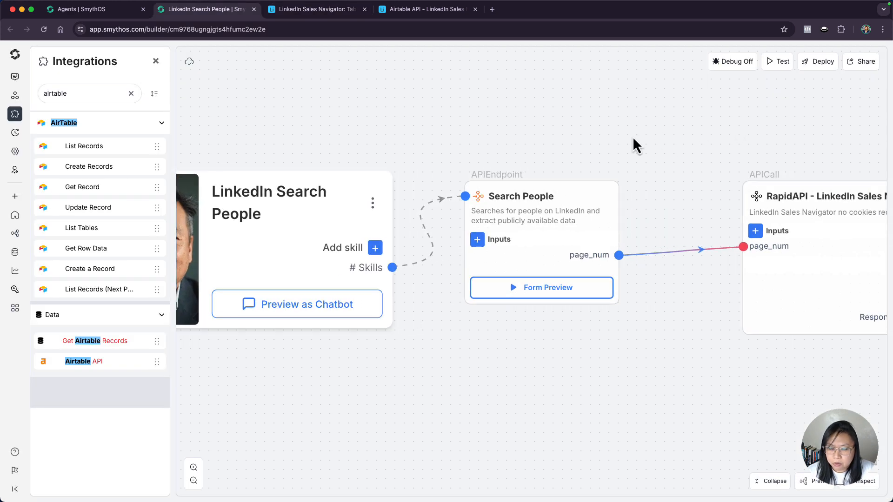
Open the RapidAPI - LinkedIn Sales Navigator component's settings and review its headers and the region, headcount, industry and keyword filters in the body
scroll(581, 149, right, 5)
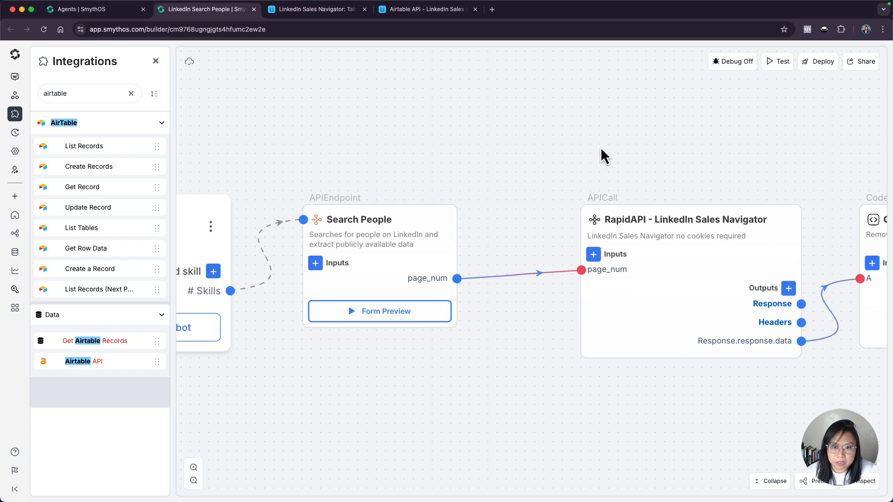
scroll(601, 147, right, 10)
scroll(470, 129, right, 3)
scroll(665, 121, left, 5)
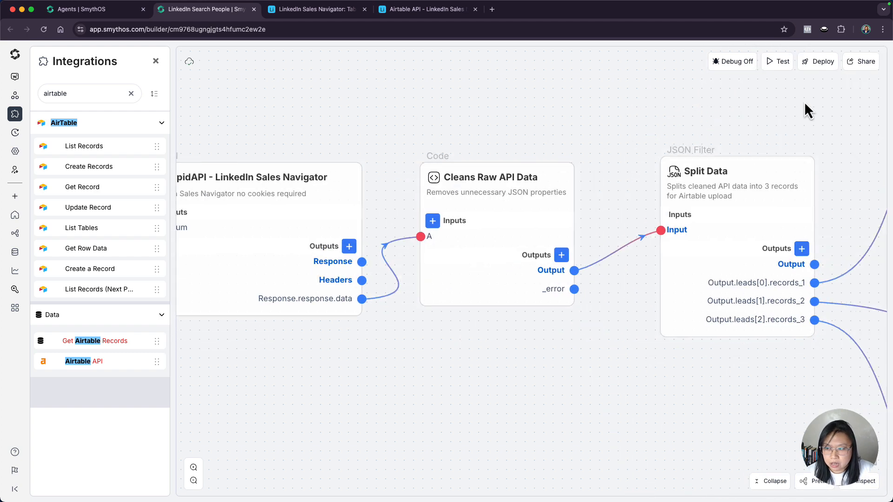
scroll(687, 93, left, 5)
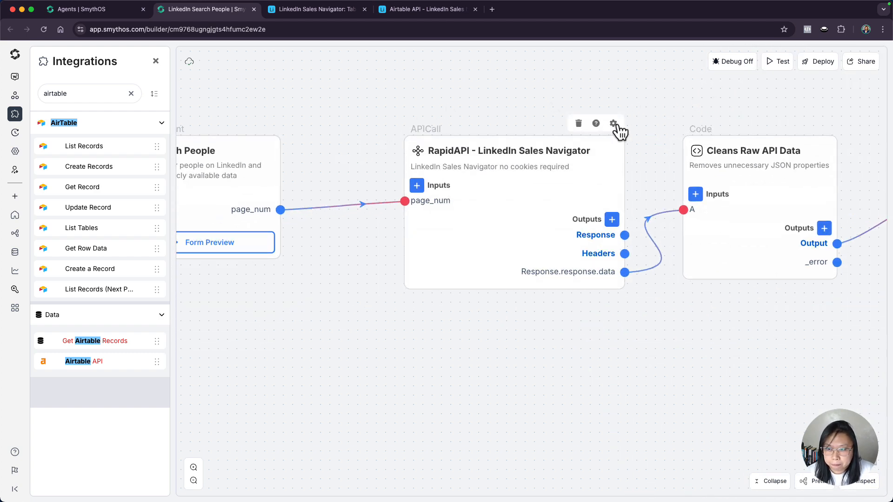
click(617, 124)
scroll(735, 416, down, 2)
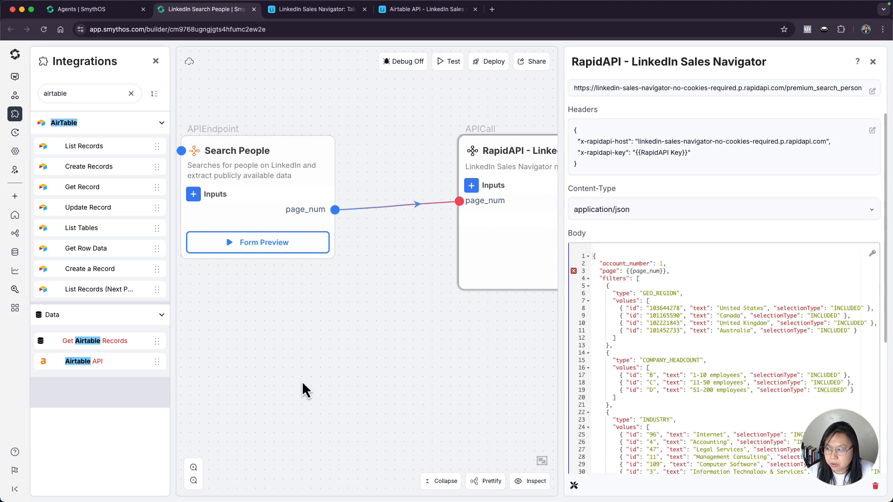
drag(302, 381, 413, 363)
scroll(395, 371, right, 3)
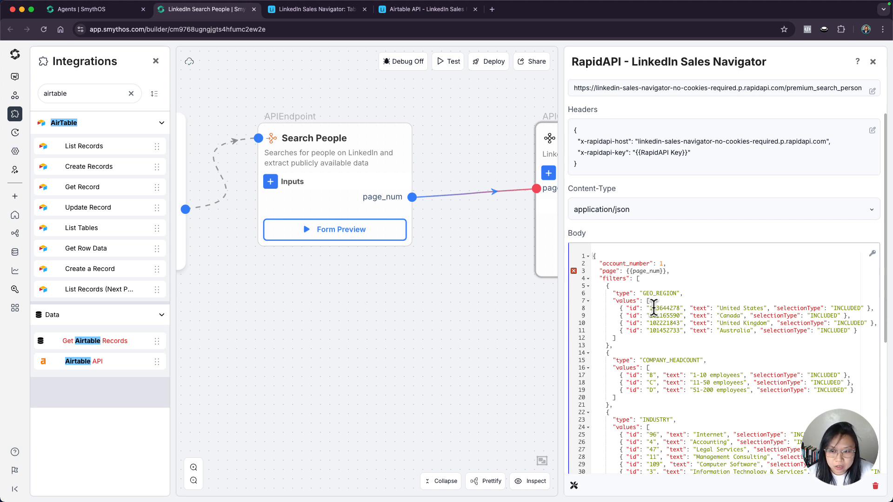
scroll(726, 341, down, 5)
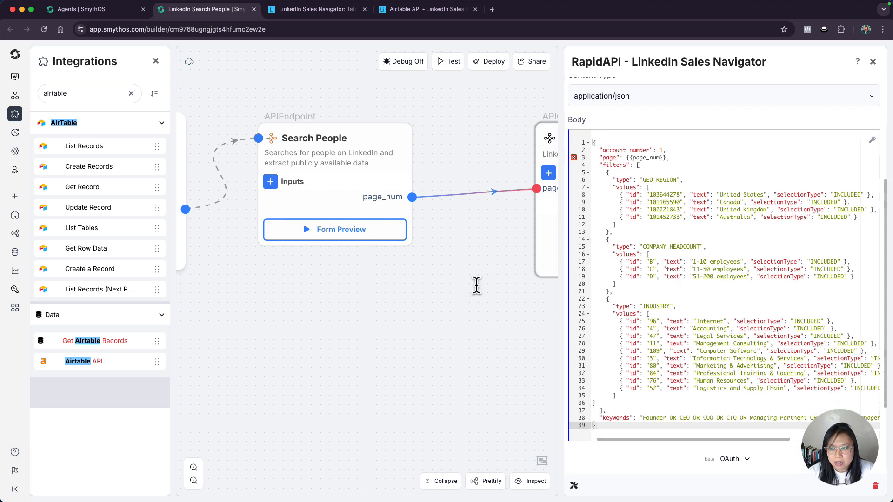
Close the RapidAPI - LinkedIn Sales Navigator settings, glance at the Airtable base, and return to the SmythOS builder
drag(479, 292, 353, 306)
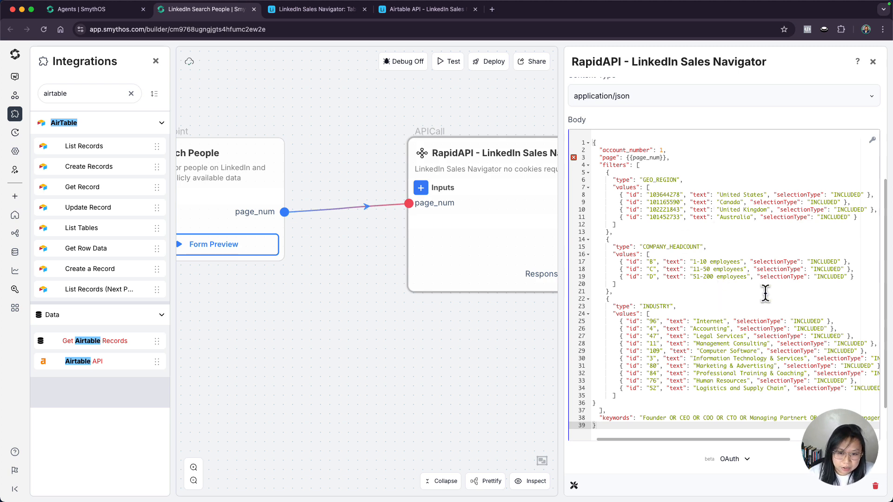
click(874, 63)
drag(366, 392, 534, 382)
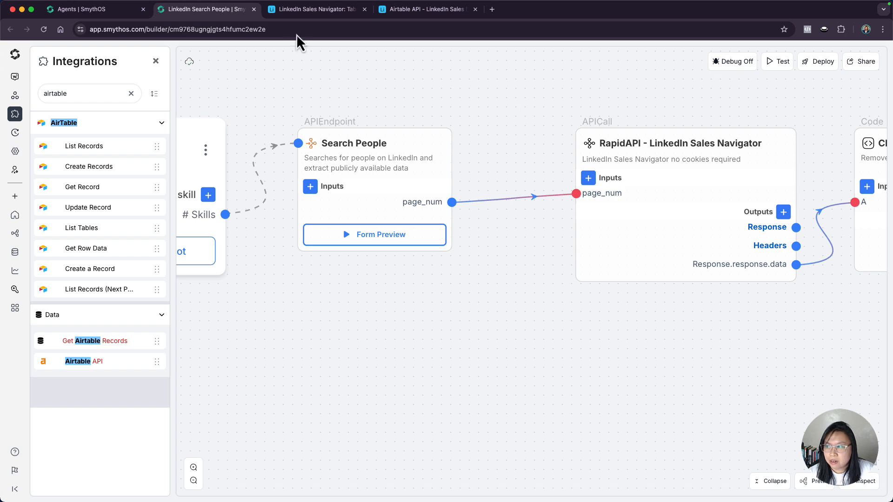
click(308, 10)
click(210, 10)
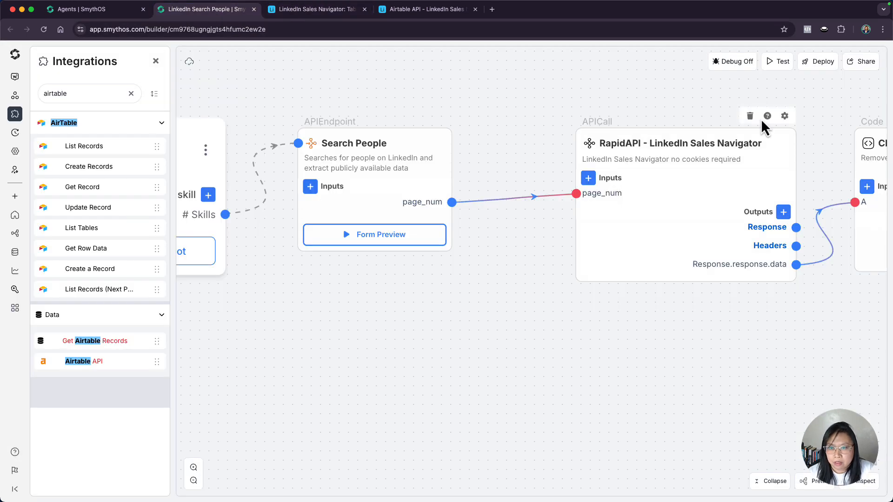
Open the Search People test form, leave debug mode off, and run the agent with page_num 2
click(739, 64)
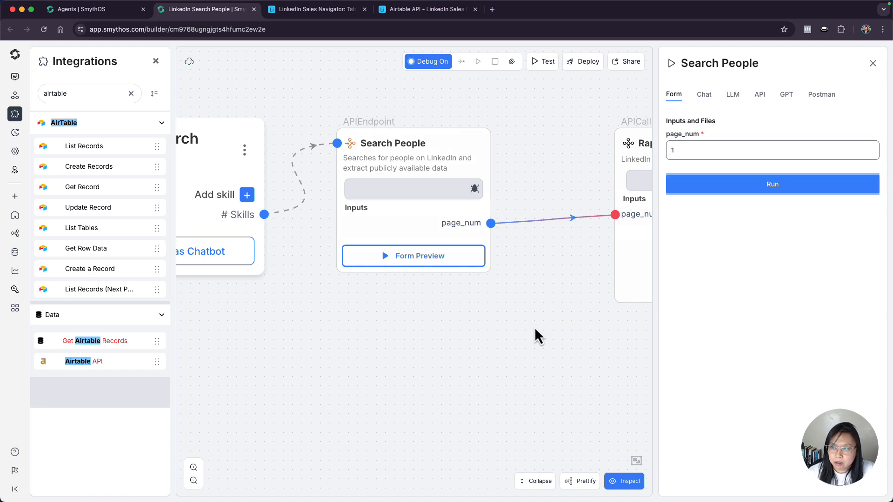
drag(534, 328, 471, 339)
click(429, 61)
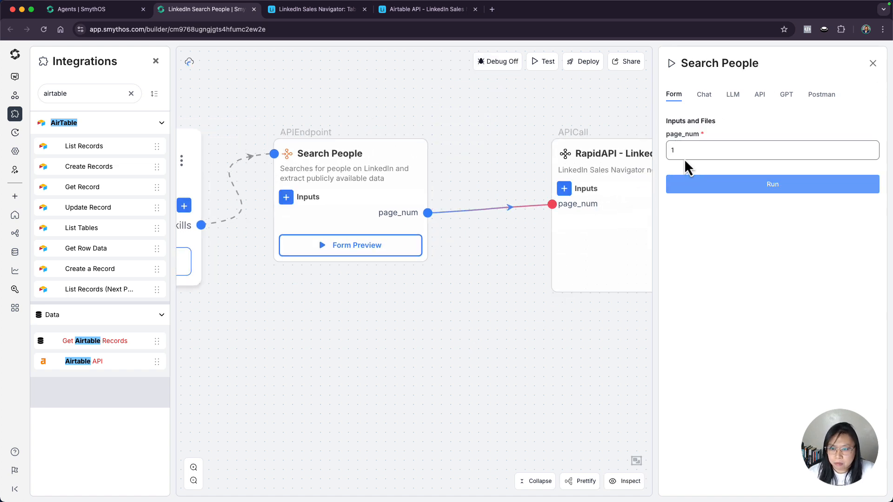
click(668, 152)
text(2)
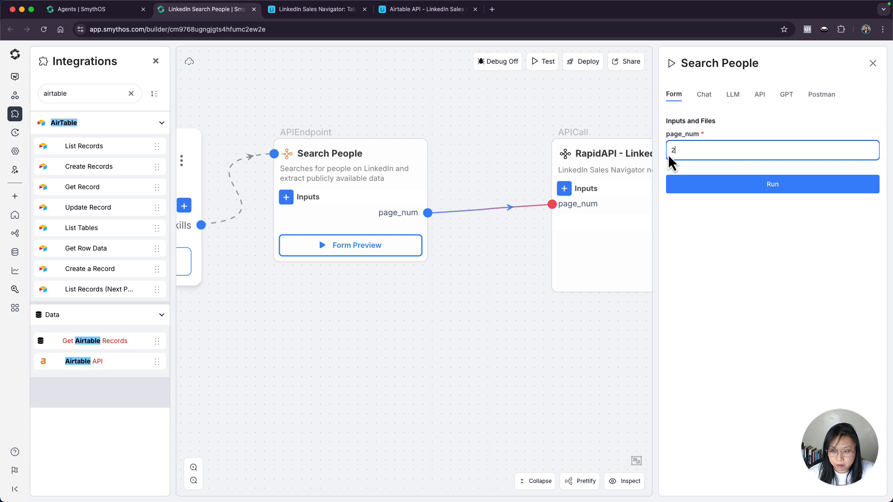
click(778, 196)
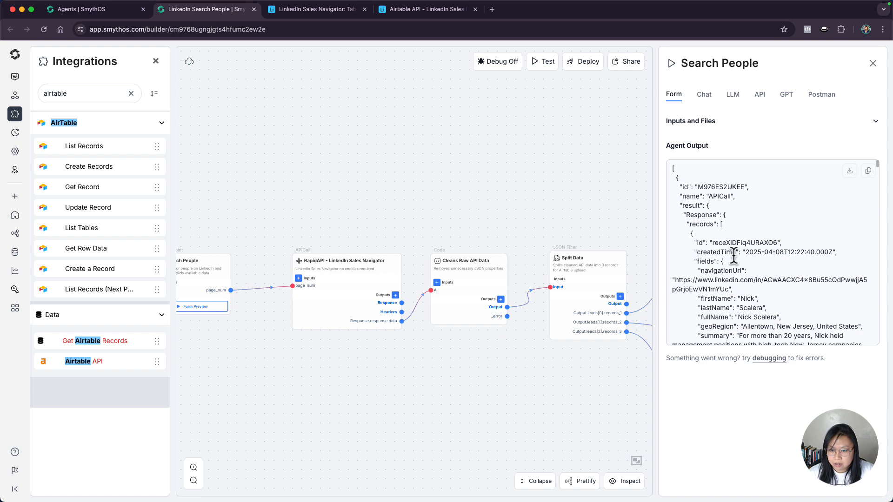
Review the agent output, switch to the LinkedIn Sales Navigator base in Airtable, and examine the lead records added to Table 1
scroll(739, 260, down, 10)
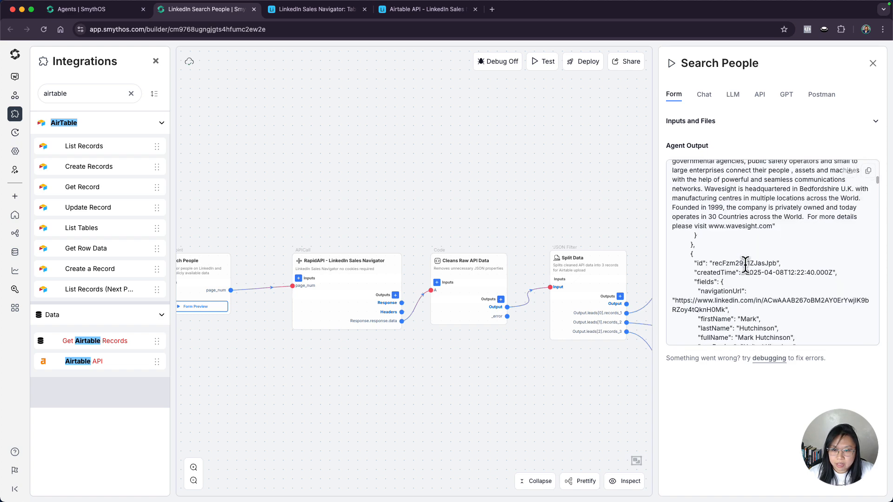
scroll(745, 265, down, 15)
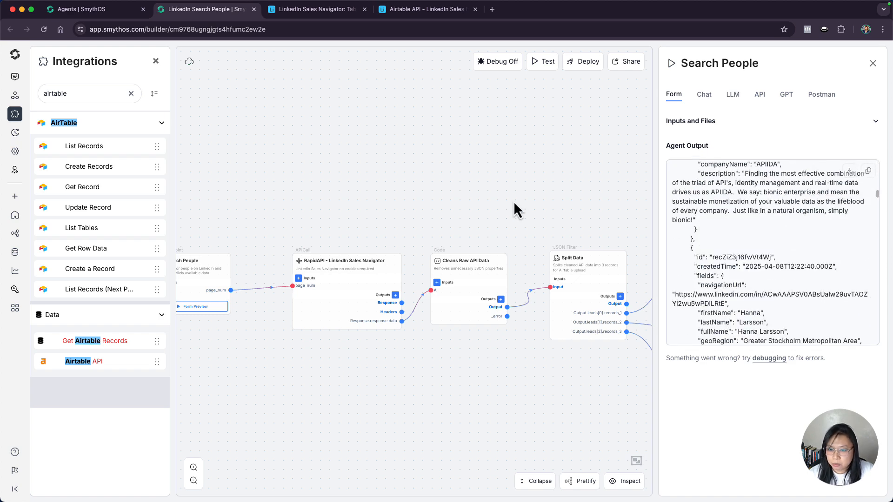
click(321, 9)
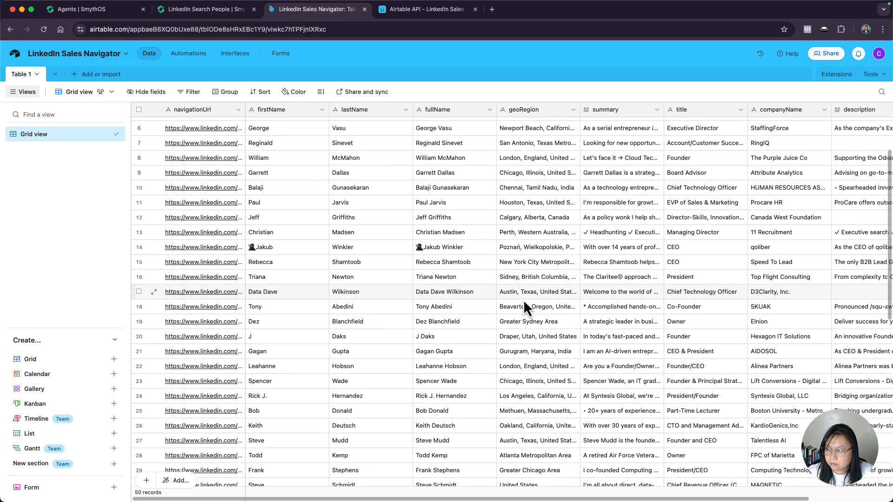
scroll(523, 300, down, 10)
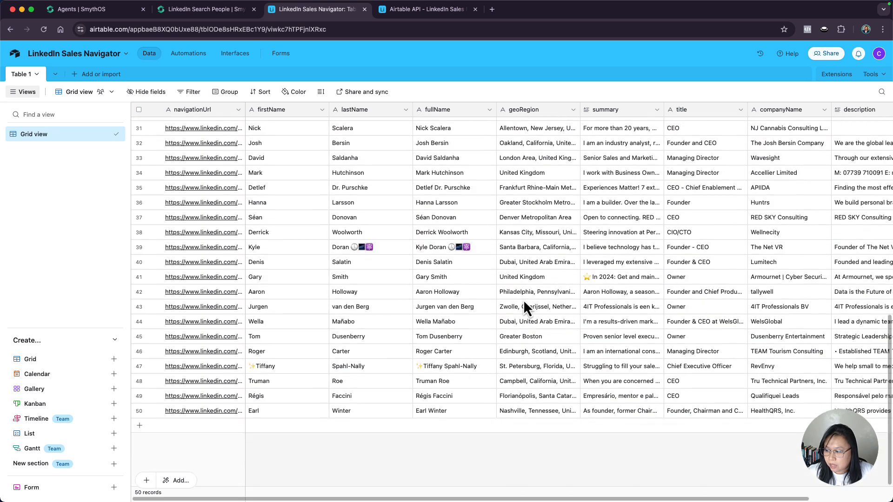
scroll(297, 253, up, 2)
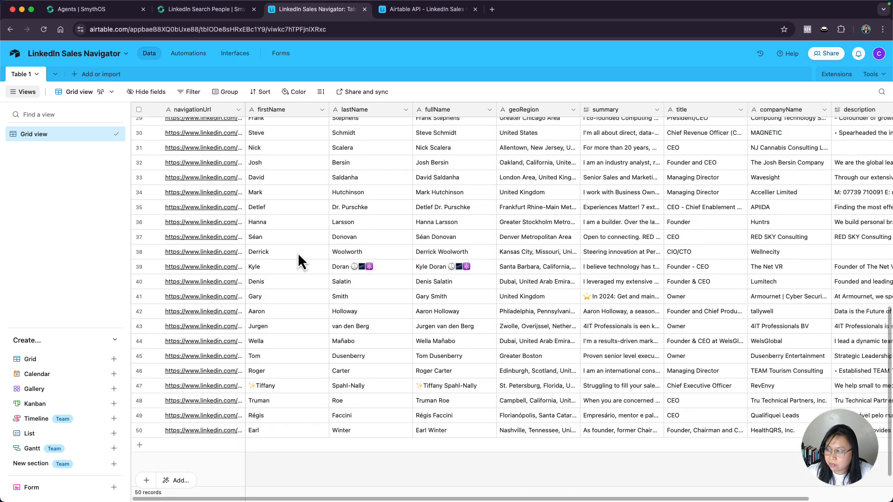
scroll(298, 253, down, 3)
scroll(532, 251, up, 10)
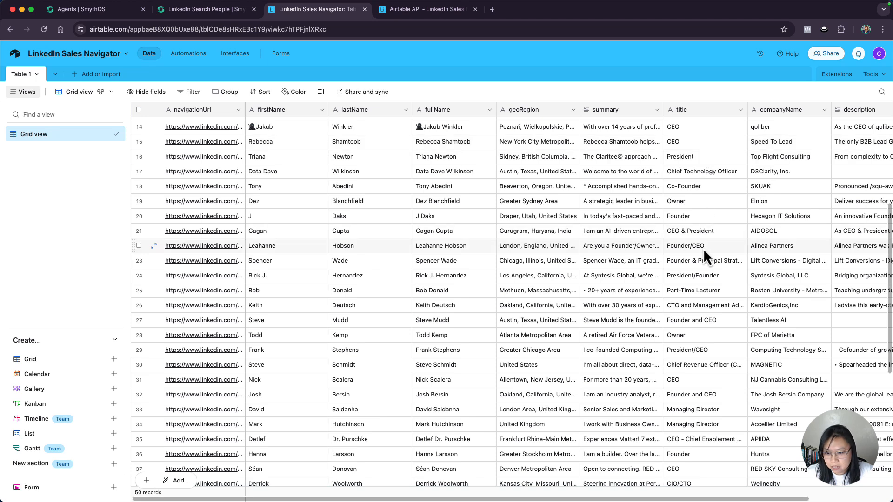
scroll(704, 252, down, 5)
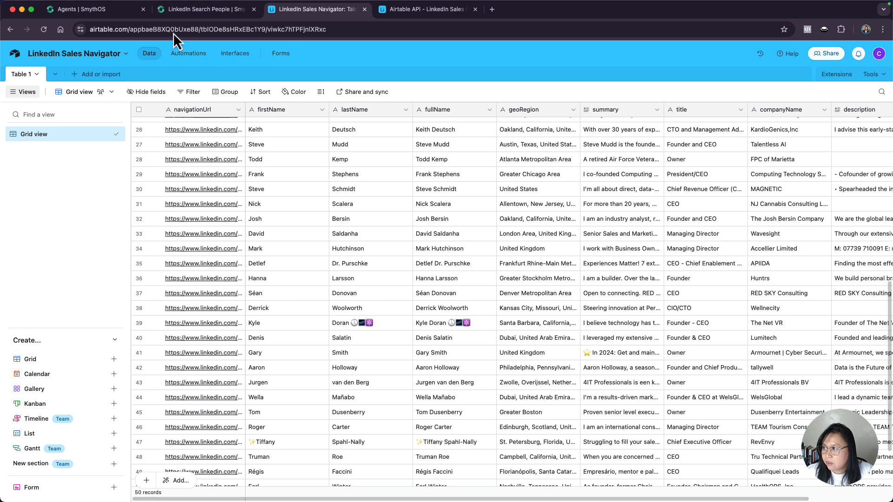
Return to the SmythOS builder, expand the Search People inputs, and run the agent with page_num 3
click(198, 11)
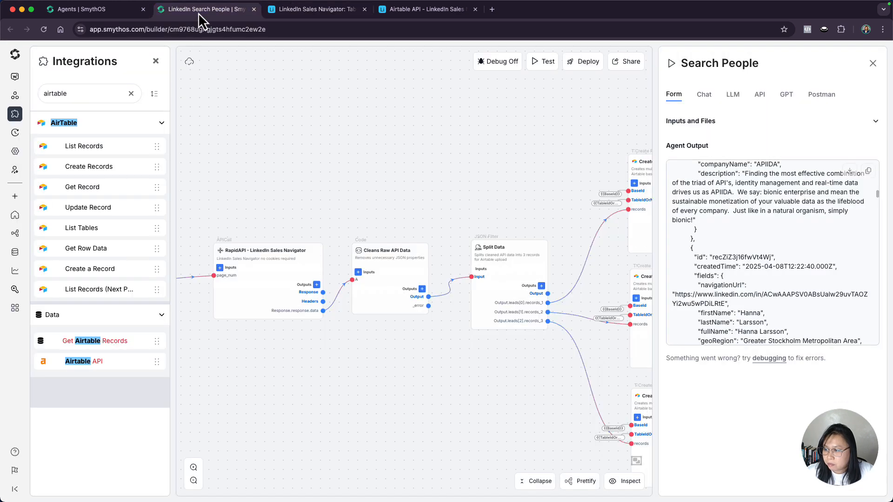
click(876, 121)
click(675, 151)
text(2)
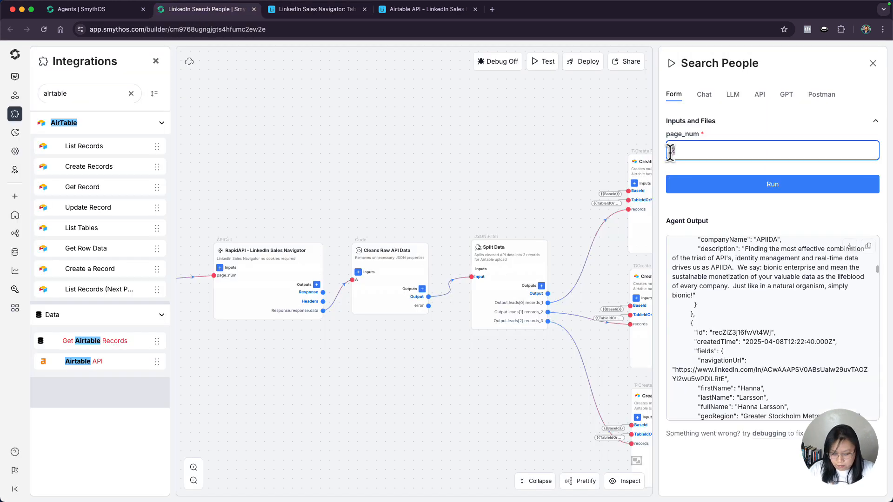
click(724, 186)
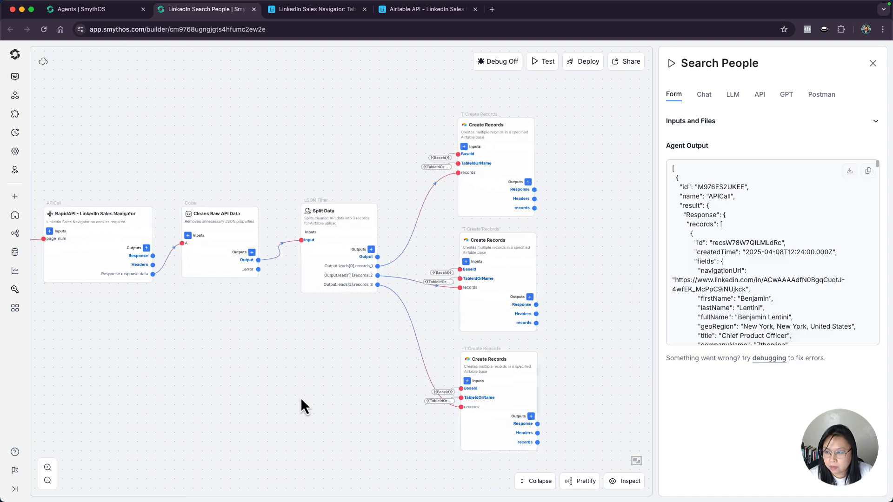
Switch to Airtable, check the records added at the end of Table 1, and return to the SmythOS builder
click(326, 9)
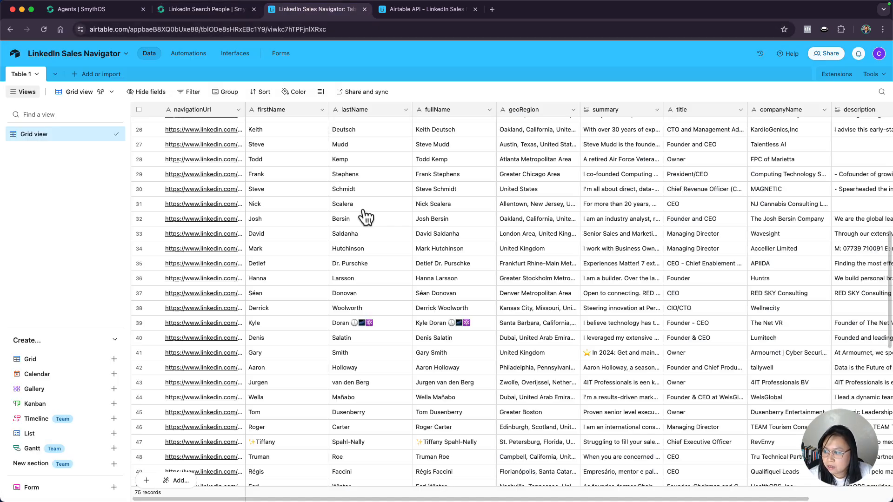
scroll(406, 359, down, 10)
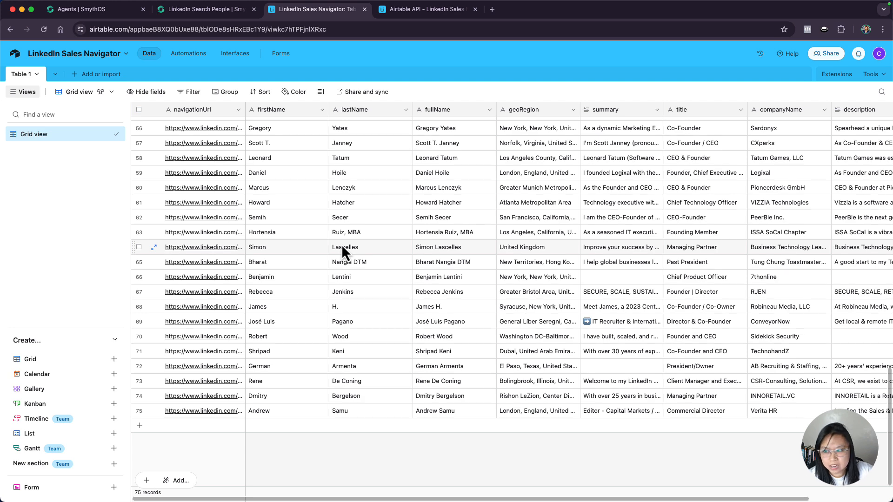
key(ctrl+shift+Tab)
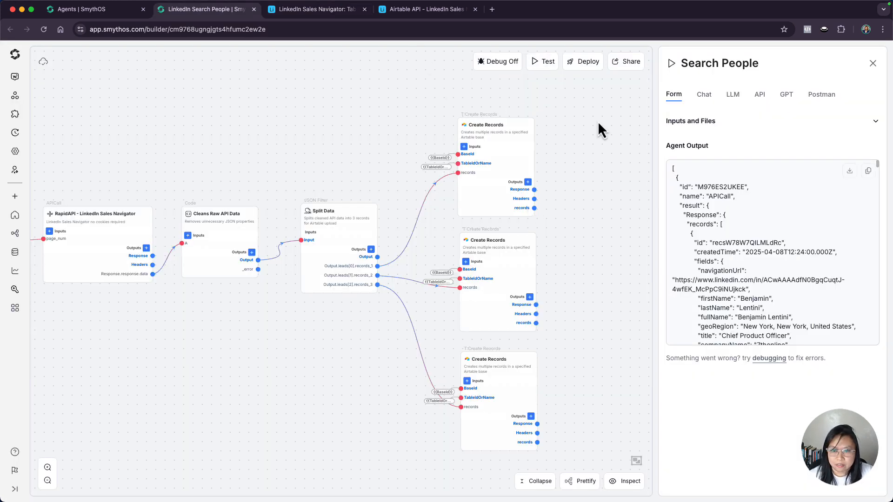
Expand the Search People inputs, set page_num to 4, and run the agent
click(832, 131)
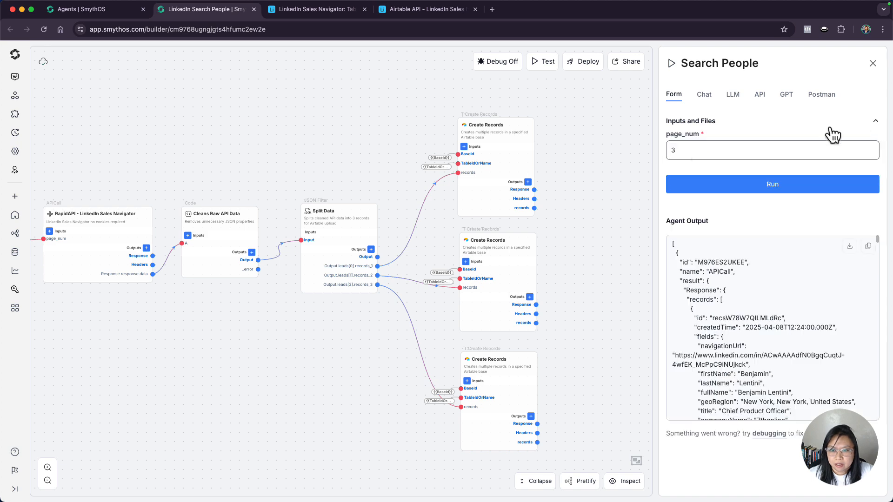
click(672, 150)
key(BackSpace)
text(4)
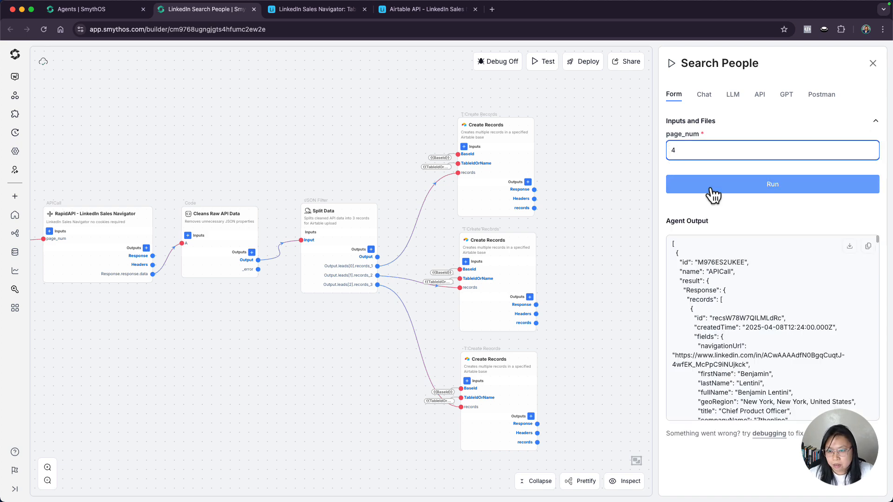
click(713, 193)
Inspect the last rows of Airtable's Table 1 for the page 4 leads, and go back to the start of the SmythOS workflow
click(321, 12)
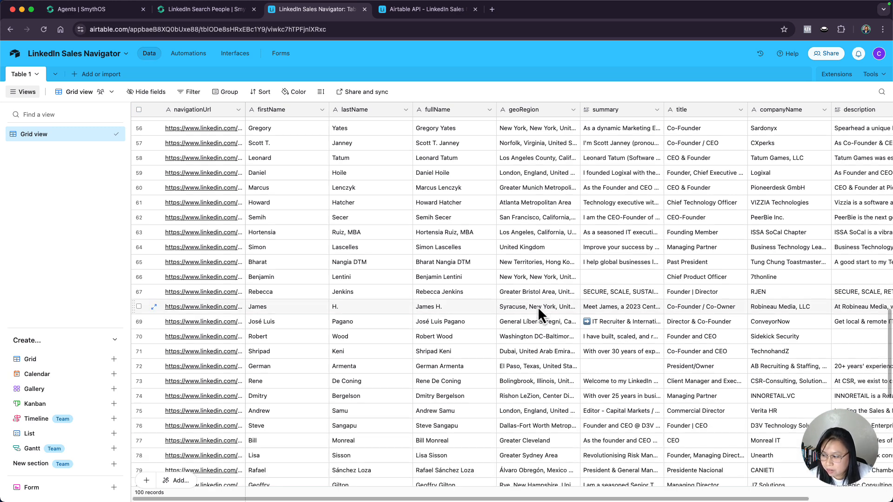
scroll(538, 306, down, 10)
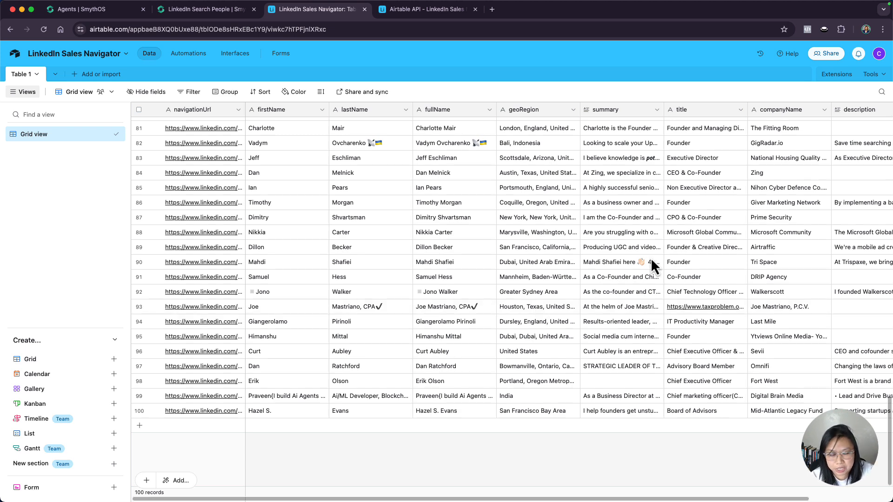
click(218, 14)
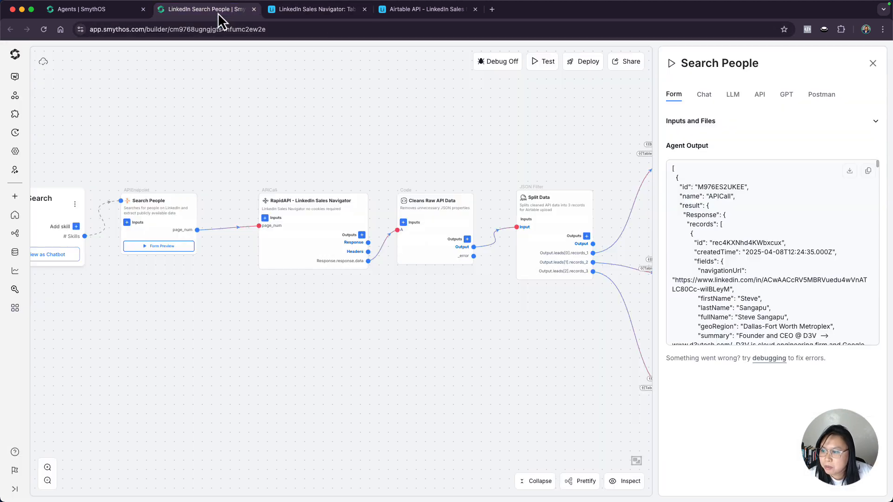
scroll(399, 172, left, 5)
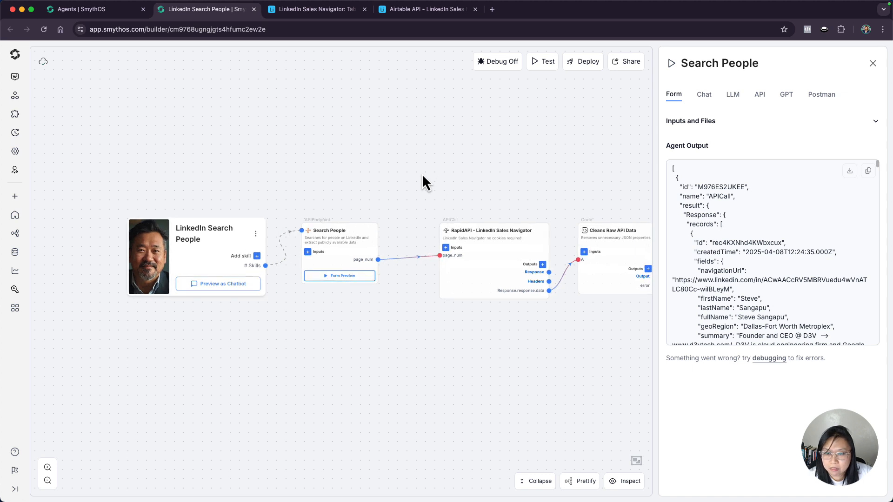